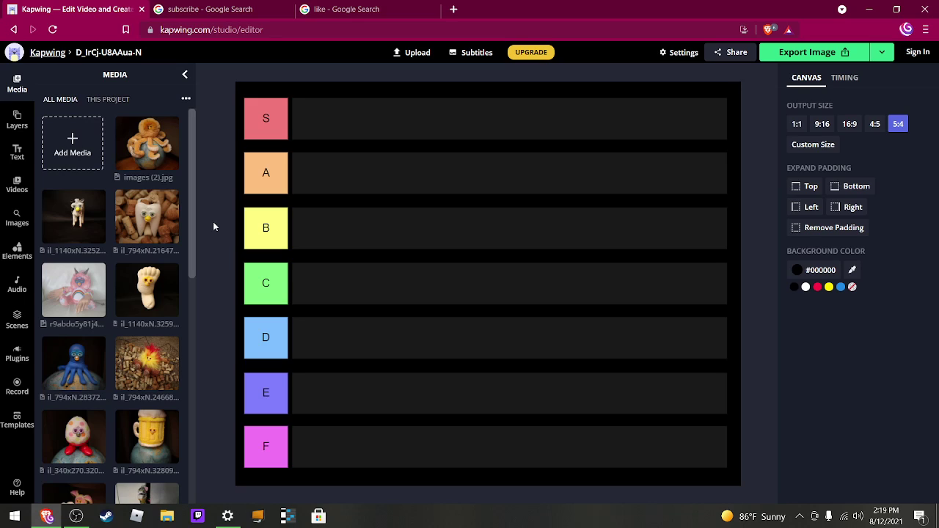
# Add the orange octopus image to the C tier and the cow image to the B tier, scaling both down to row height.
pyautogui.click(168, 159)
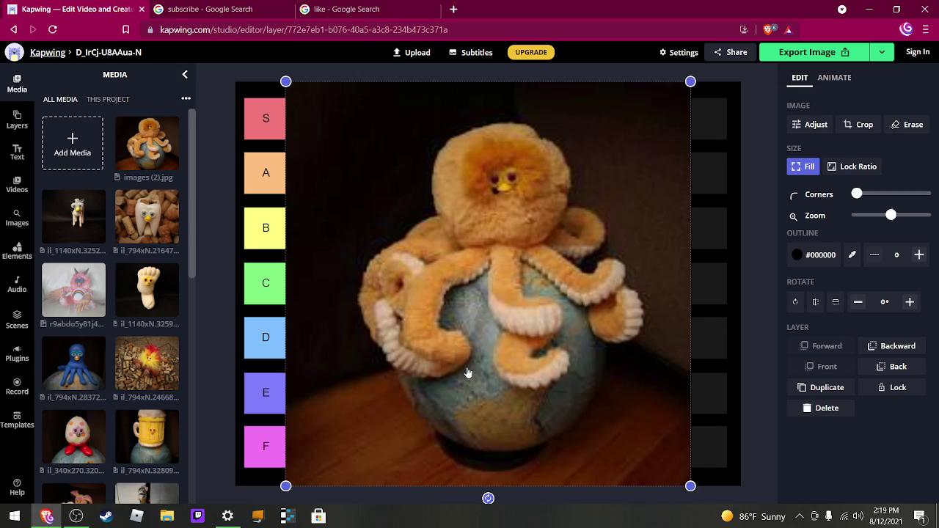
pyautogui.moveTo(691, 81); pyautogui.dragTo(350, 243)
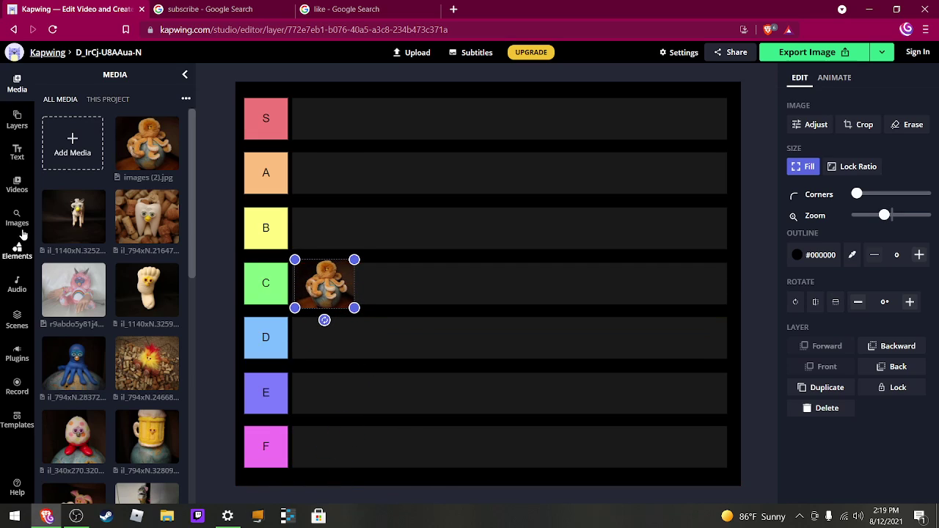
pyautogui.click(94, 233)
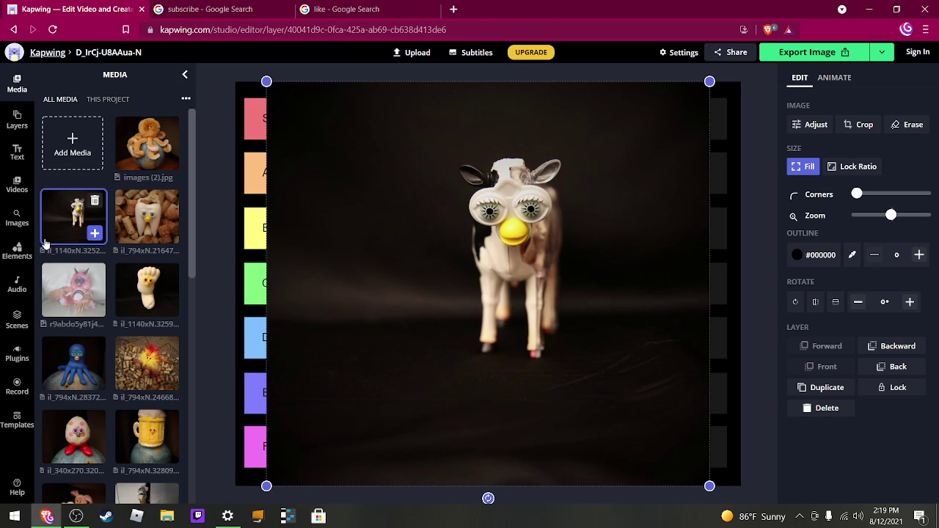
pyautogui.moveTo(707, 87); pyautogui.dragTo(325, 433)
pyautogui.moveTo(297, 461); pyautogui.dragTo(370, 250)
pyautogui.moveTo(375, 196); pyautogui.dragTo(350, 208)
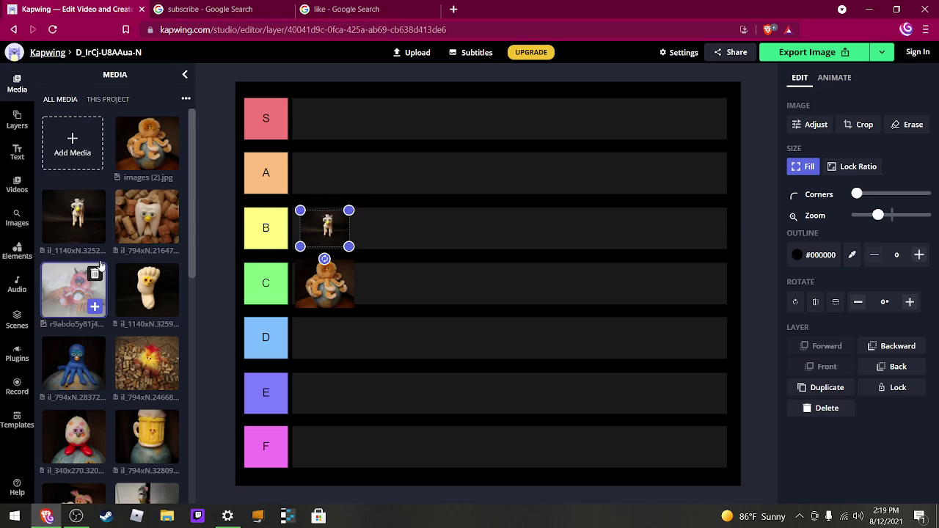
# Add the pink horned toy image to the S tier and the foot image to the F tier, each shrunk to fit its row.
pyautogui.click(94, 308)
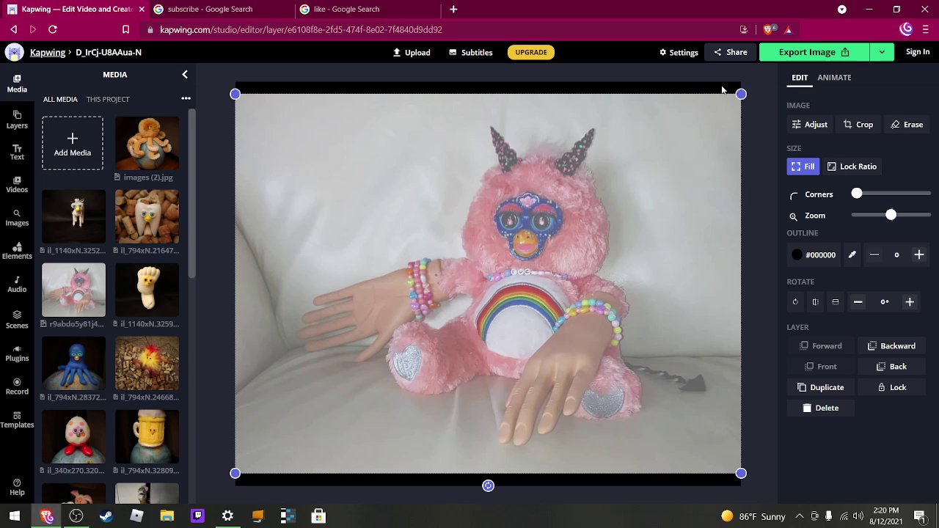
pyautogui.moveTo(741, 95); pyautogui.dragTo(316, 121)
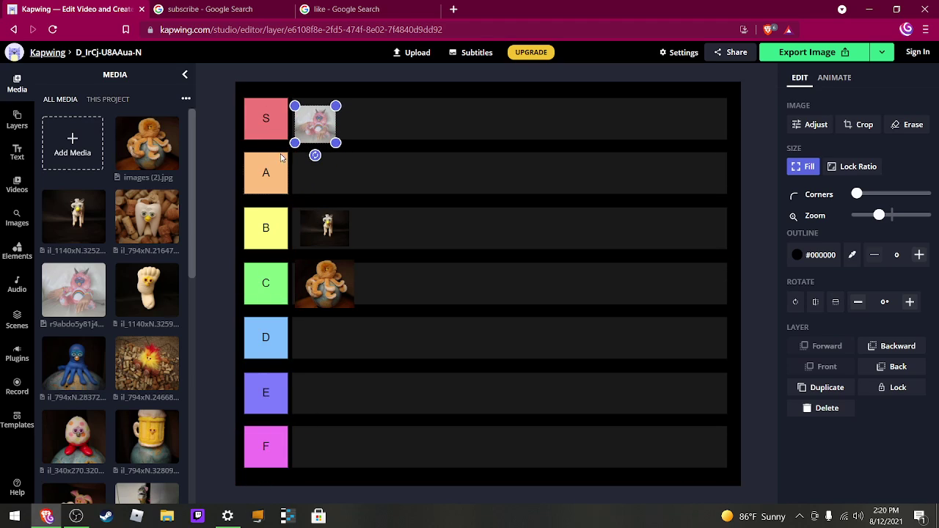
pyautogui.click(163, 311)
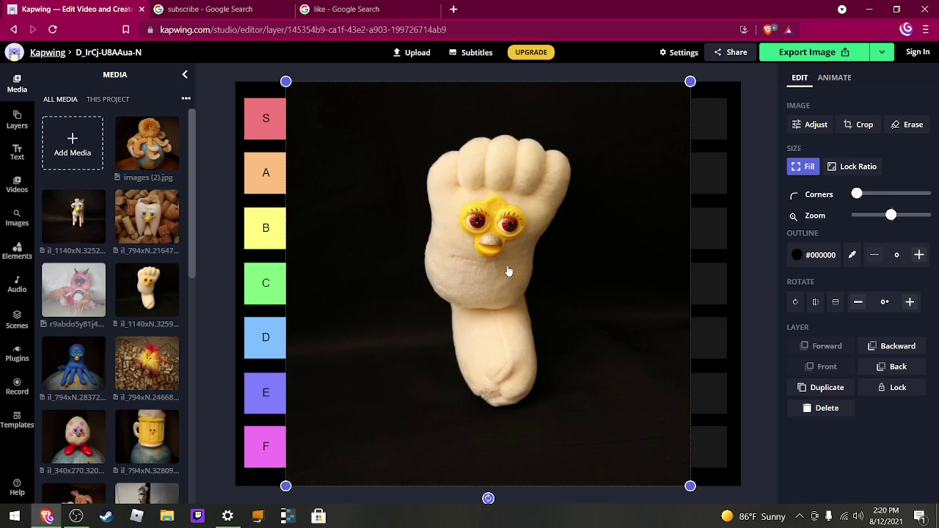
pyautogui.moveTo(690, 80); pyautogui.dragTo(318, 451)
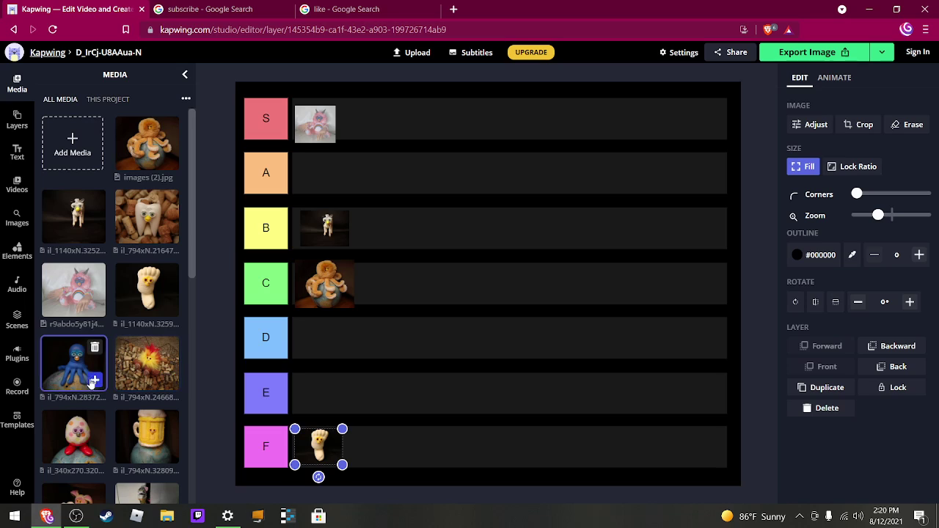
# Add the blue octopus and campfire images to the S tier beside the pink toy, scaled down to fit the row.
pyautogui.click(95, 381)
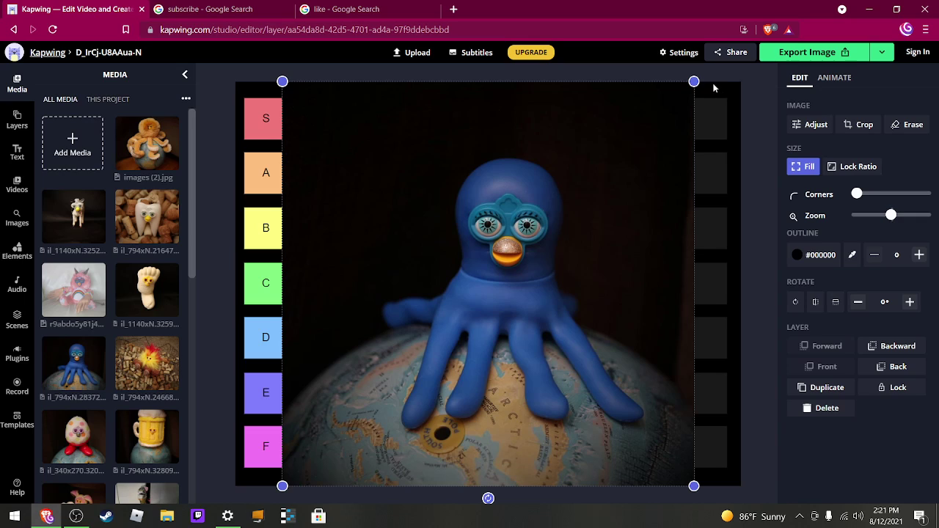
pyautogui.moveTo(694, 82); pyautogui.dragTo(361, 106)
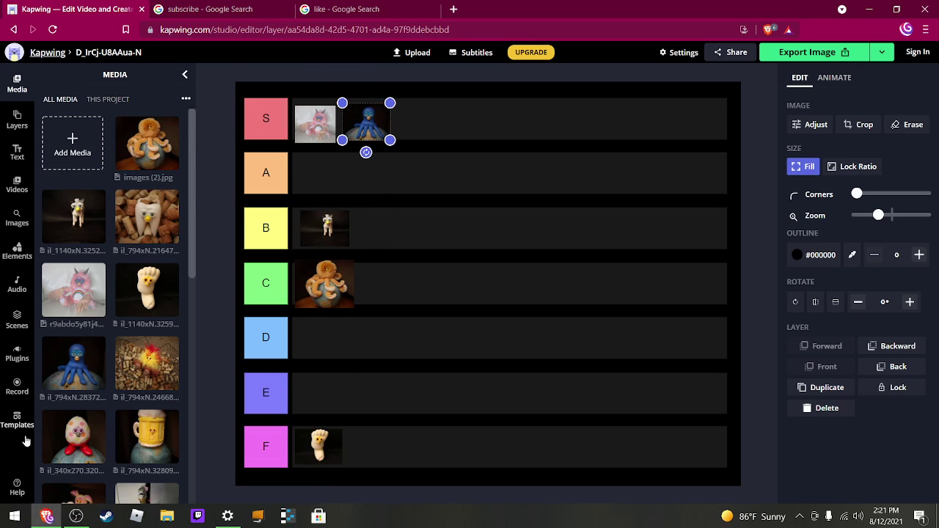
pyautogui.click(167, 381)
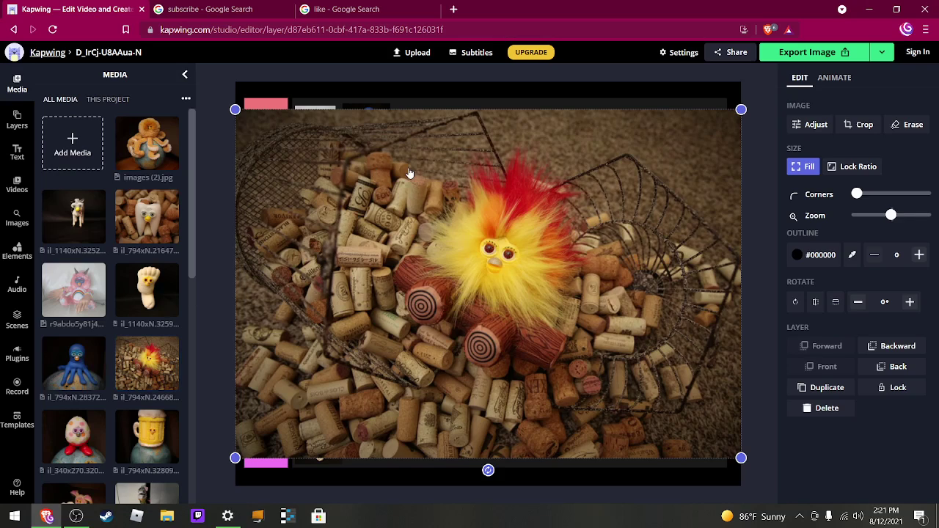
pyautogui.moveTo(743, 110); pyautogui.dragTo(459, 100)
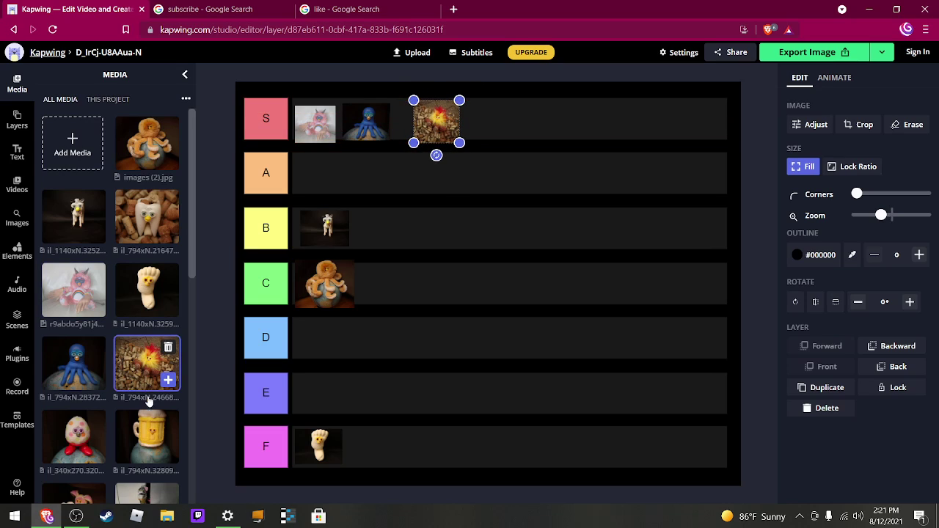
# Place a reduced spotted egg image in the E tier and a reduced beer mug image beside the cow in the B tier.
pyautogui.click(93, 453)
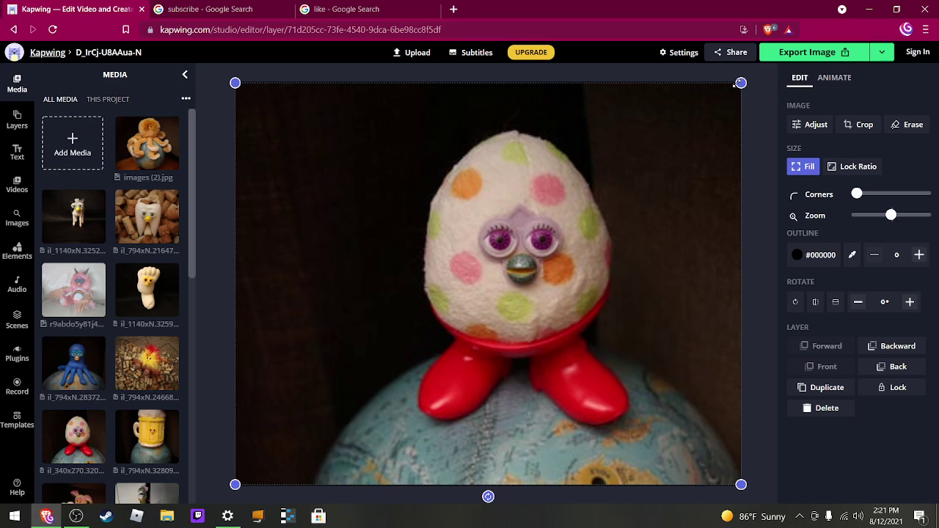
pyautogui.moveTo(738, 84); pyautogui.dragTo(334, 397)
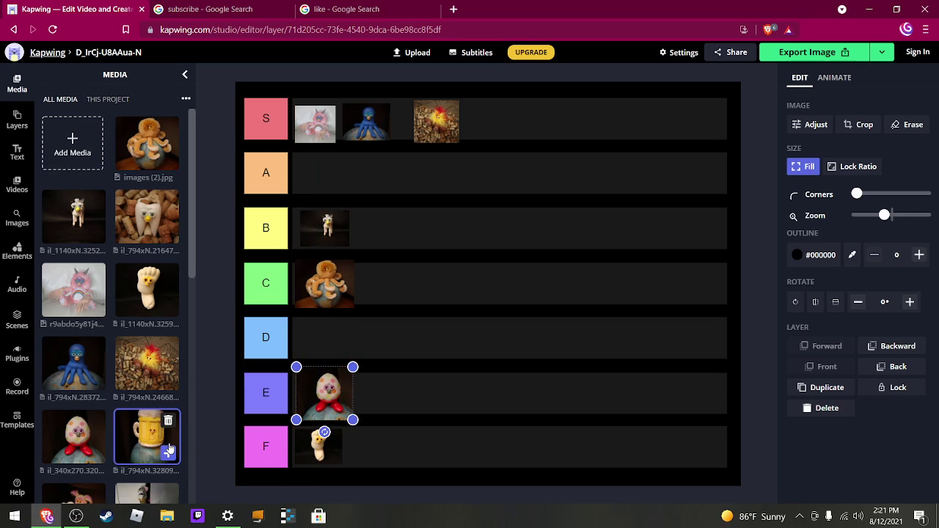
pyautogui.click(168, 449)
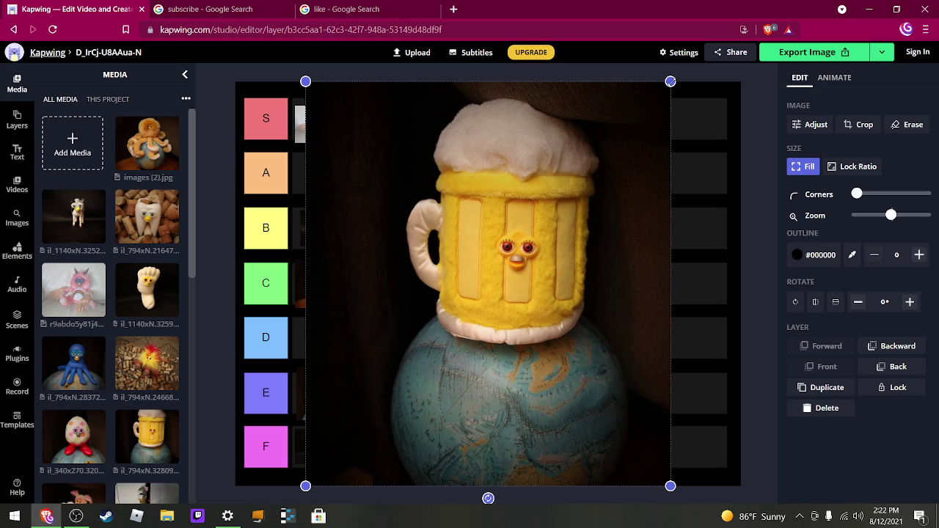
pyautogui.moveTo(670, 81); pyautogui.dragTo(381, 238)
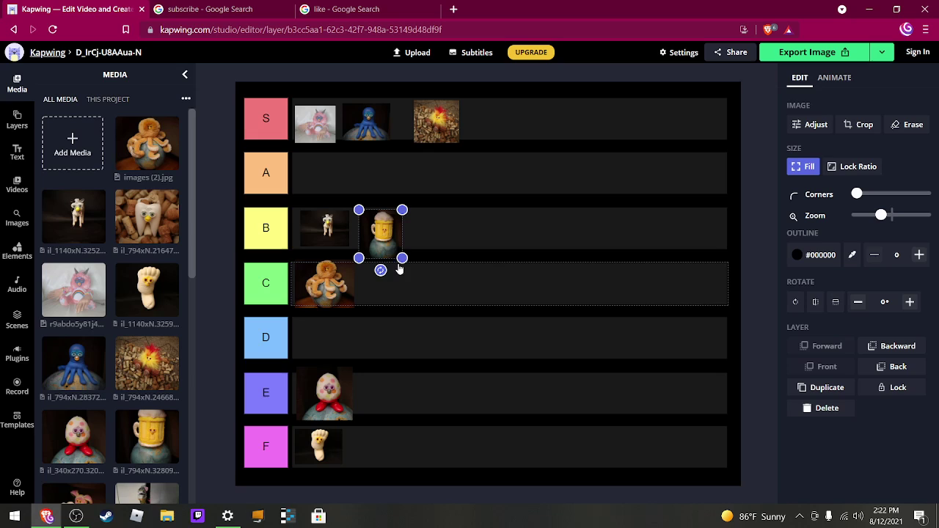
pyautogui.moveTo(402, 257); pyautogui.dragTo(396, 250)
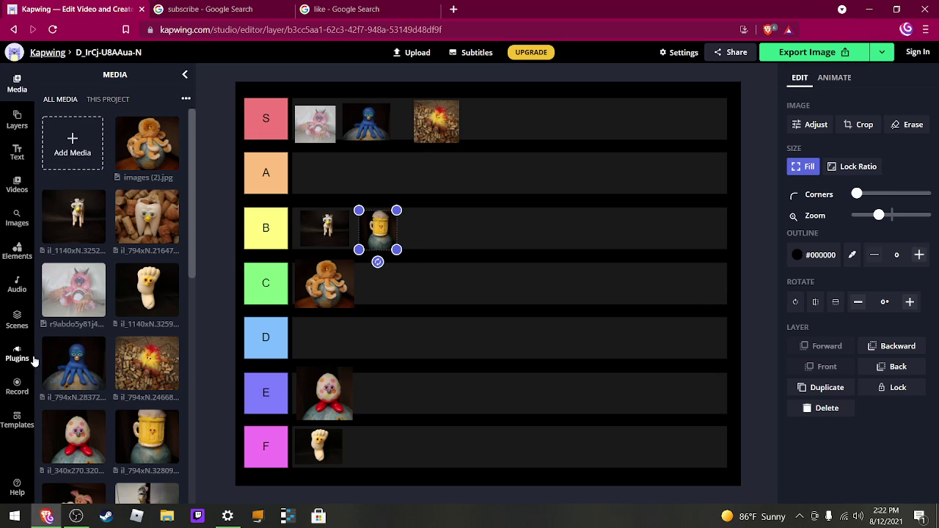
# Add the pink-eared figure in orange sneakers to the S tier after the campfire, shrunk to fit the row.
pyautogui.scroll(-3, 74, 367)
pyautogui.click(95, 406)
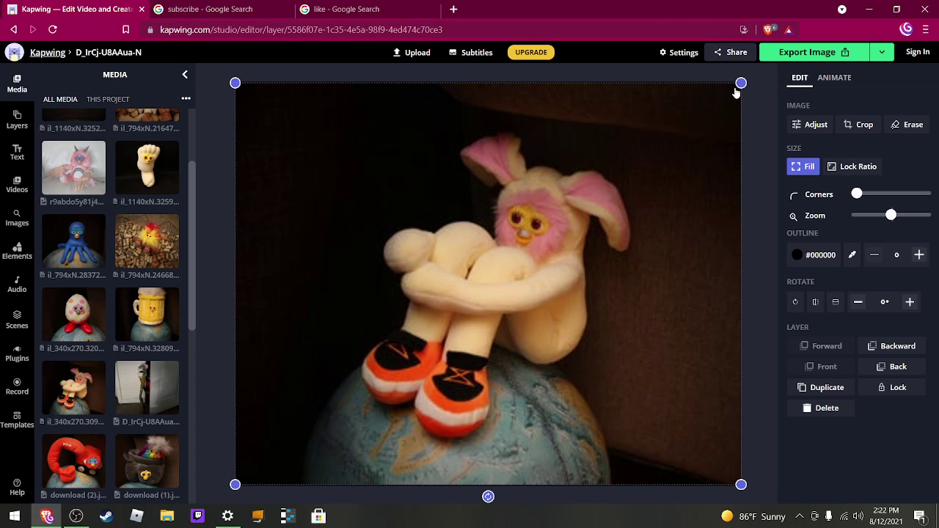
pyautogui.moveTo(741, 82); pyautogui.dragTo(505, 107)
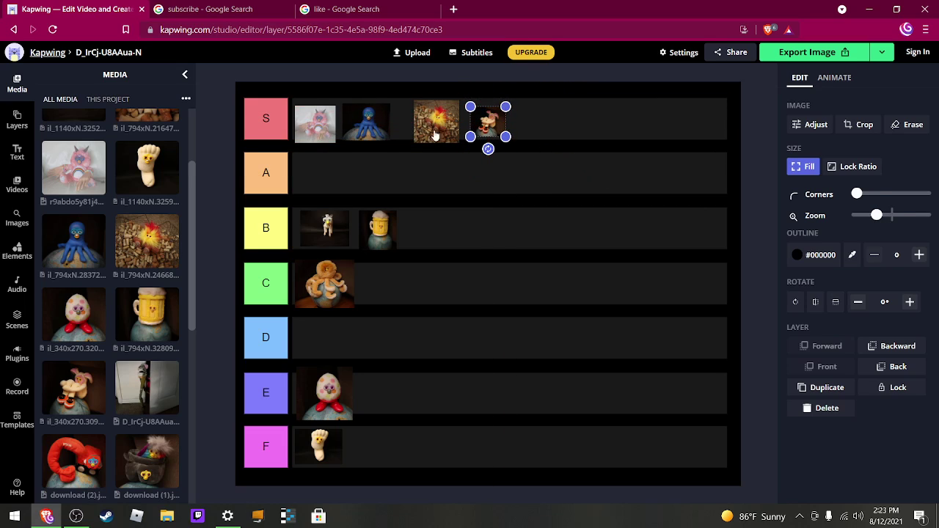
# Add the long-bodied doorway creature image to the S tier and the red Hitachi image to the A tier, both scaled to row height.
pyautogui.click(168, 404)
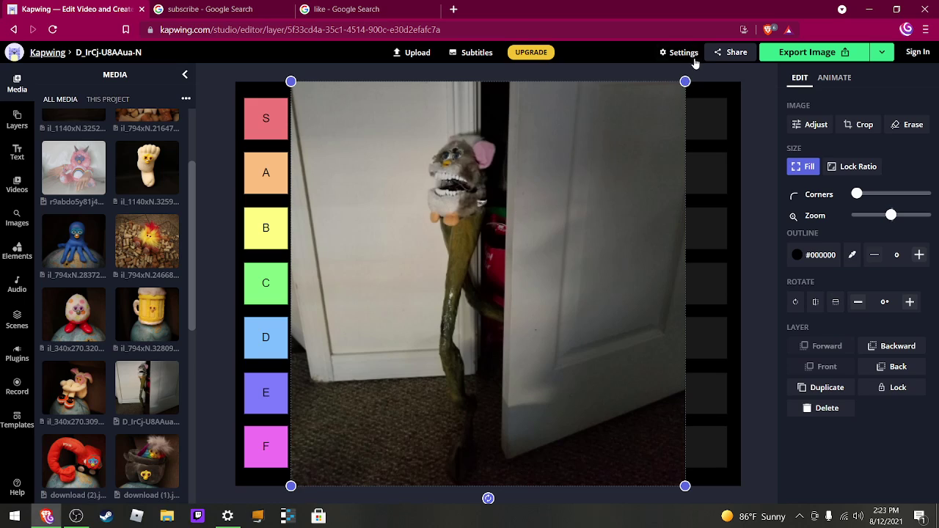
pyautogui.moveTo(685, 81); pyautogui.dragTo(686, 81)
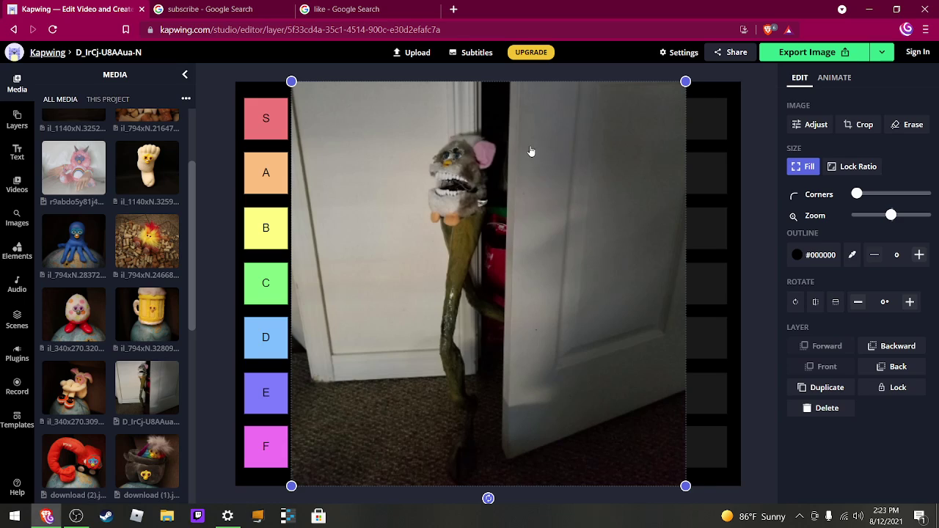
pyautogui.moveTo(686, 82); pyautogui.dragTo(580, 101)
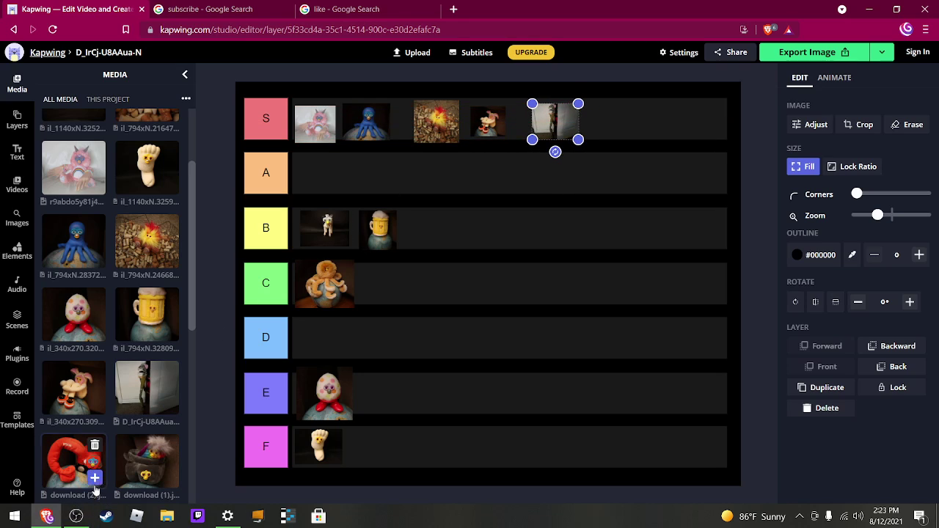
pyautogui.click(97, 477)
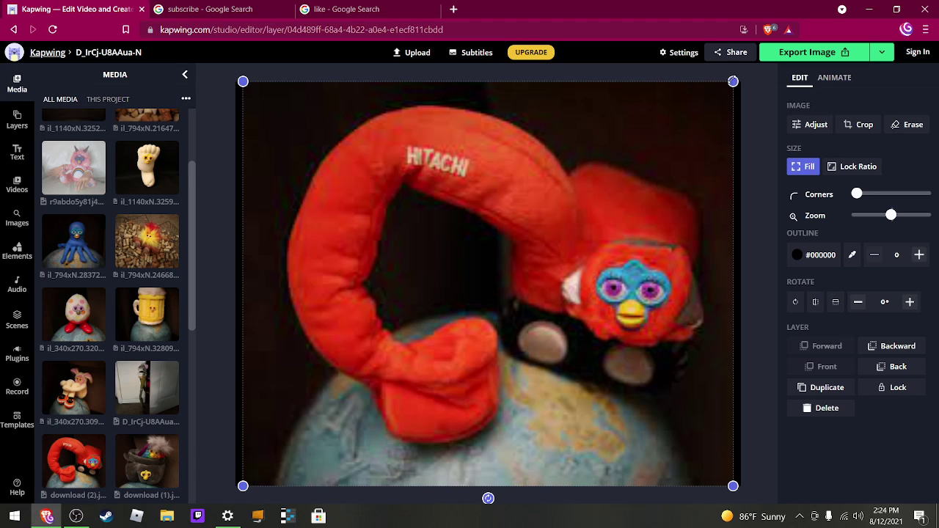
pyautogui.moveTo(731, 82); pyautogui.dragTo(317, 168)
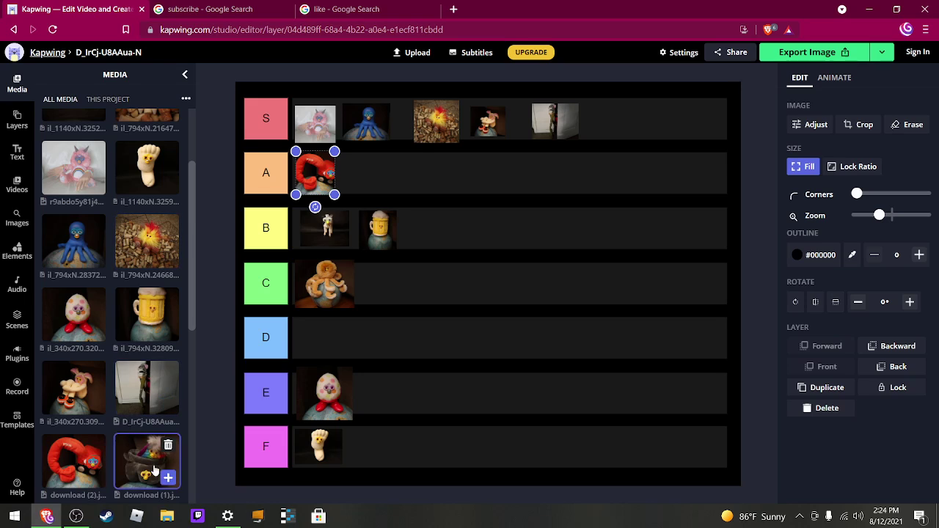
# Place the cauldron image, shrunk, at the end of the S tier, and move the spotted egg up to the D tier at a smaller size.
pyautogui.click(175, 477)
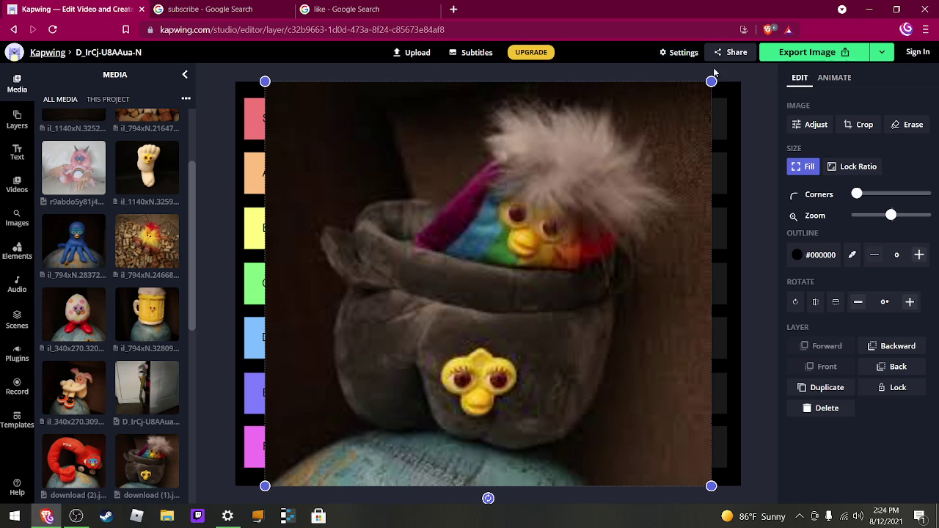
pyautogui.moveTo(710, 81); pyautogui.dragTo(626, 118)
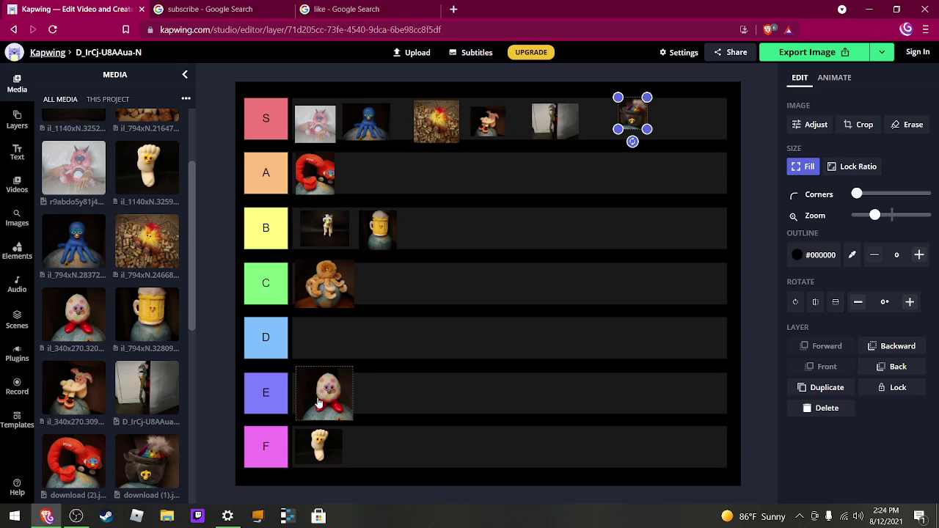
pyautogui.moveTo(321, 410); pyautogui.dragTo(336, 358)
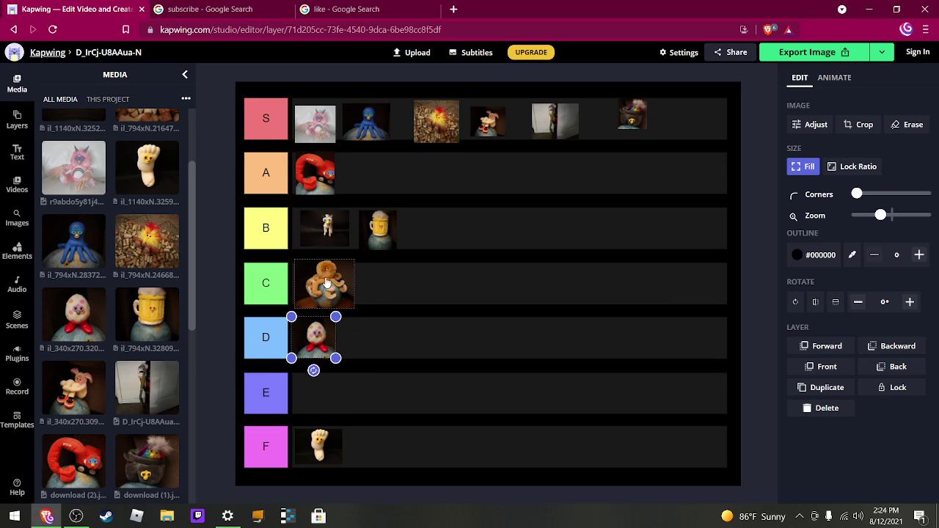